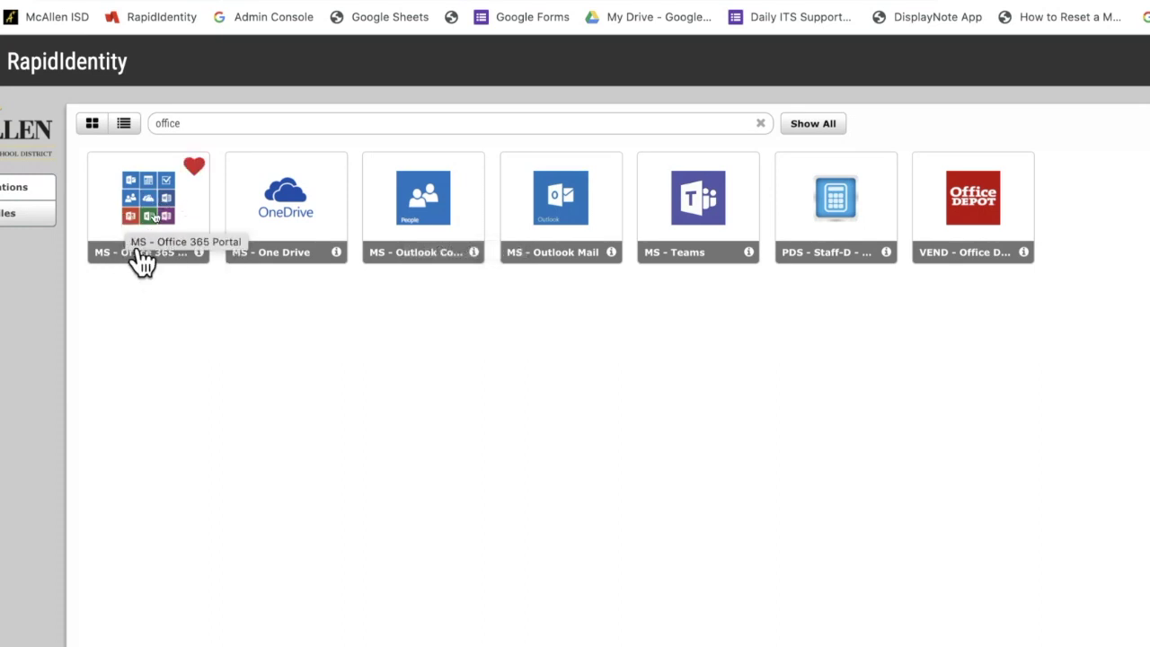
Open the MS - Office 365 Portal and sign in with the staff member's account by entering the account password.
click(148, 191)
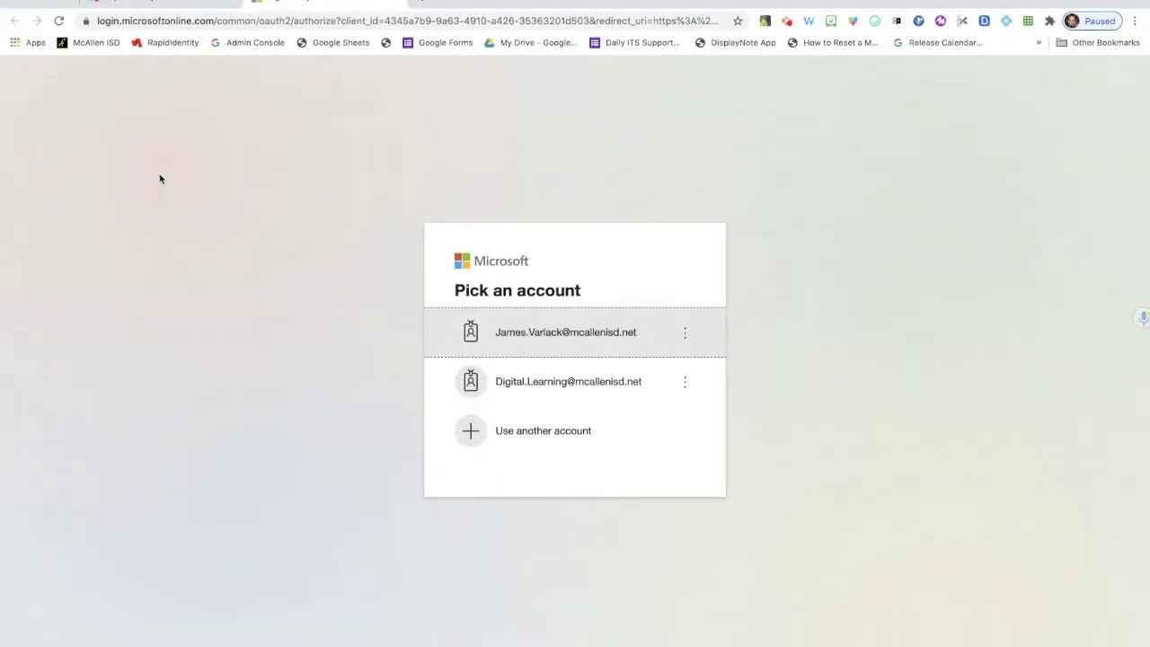
click(550, 332)
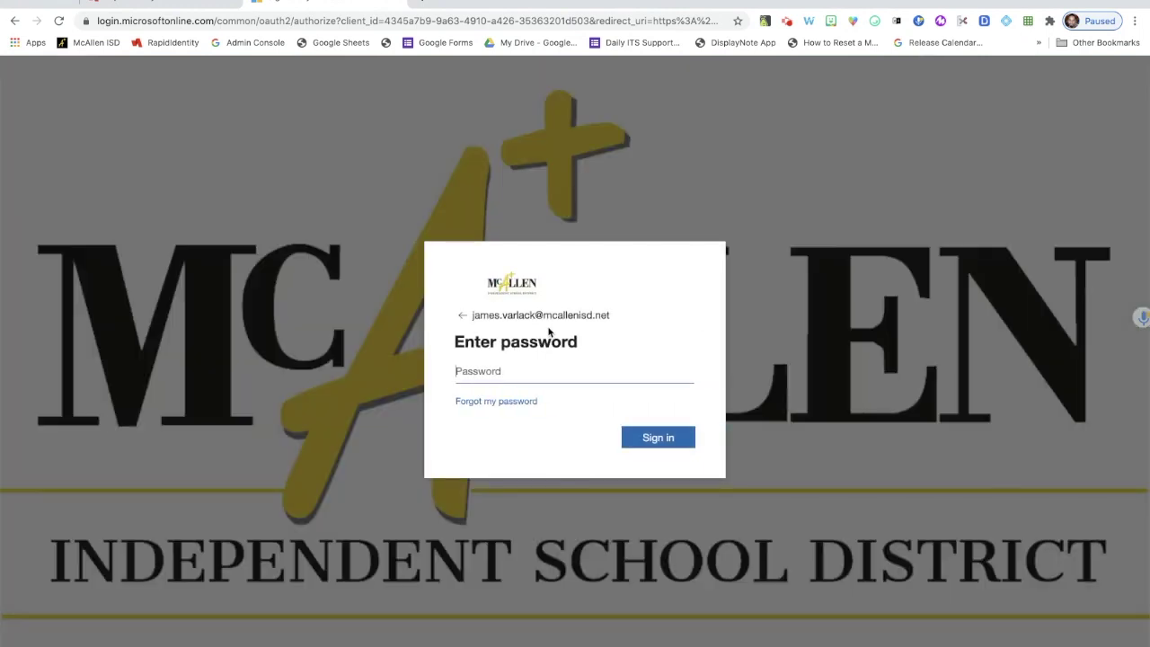
text(••••••••)
key(Return)
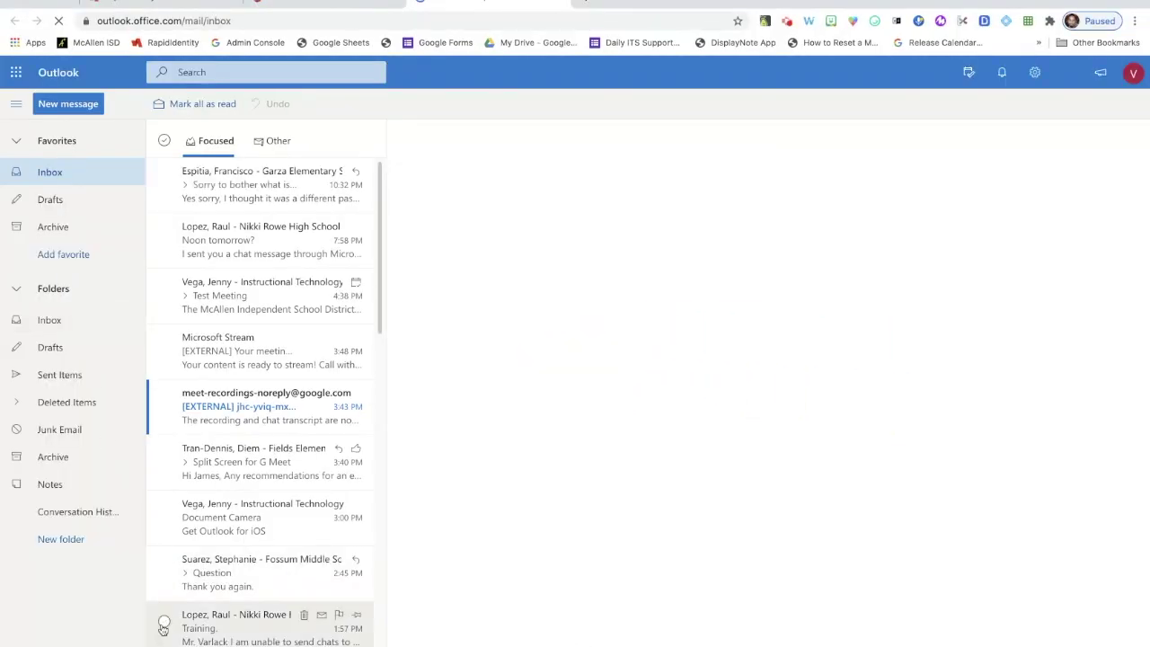
Create and save a calendar event titled "Test Meeting" on August 26, 2020, with the Teams meeting option turned on.
mouse_move(81, 635)
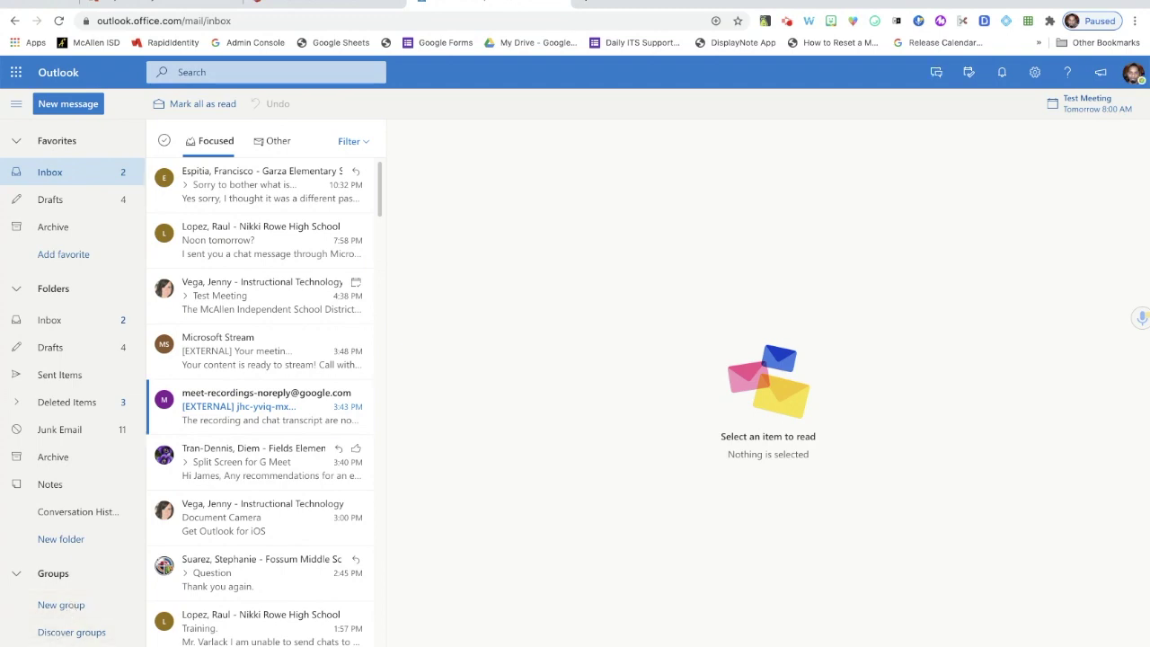
mouse_move(47, 645)
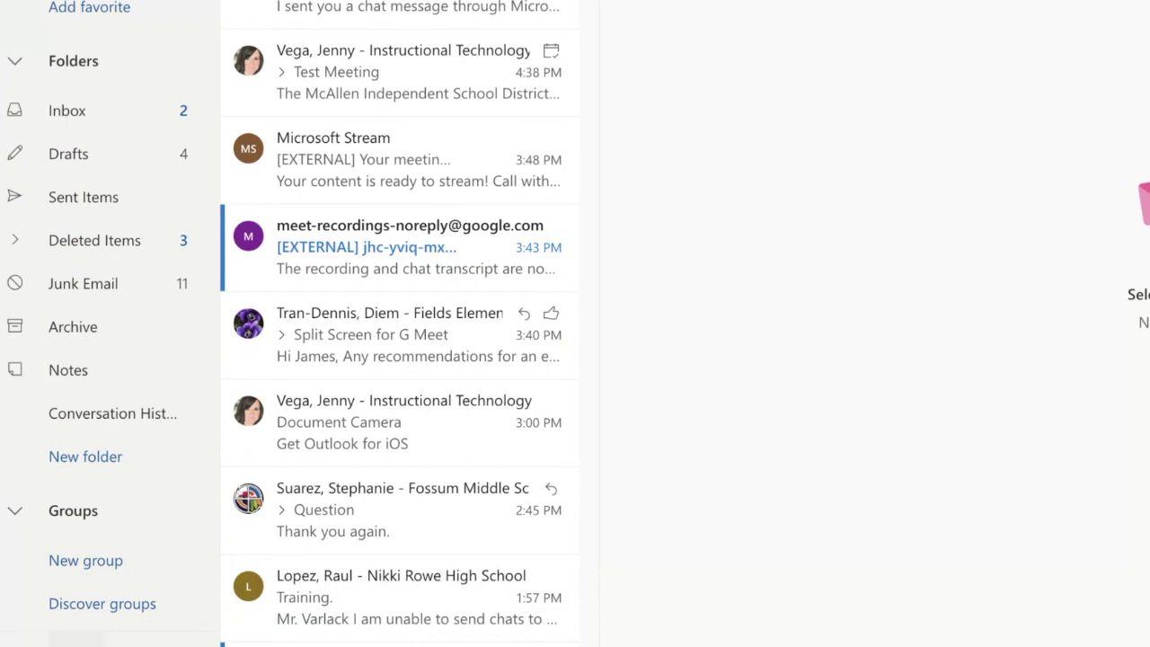
click(78, 642)
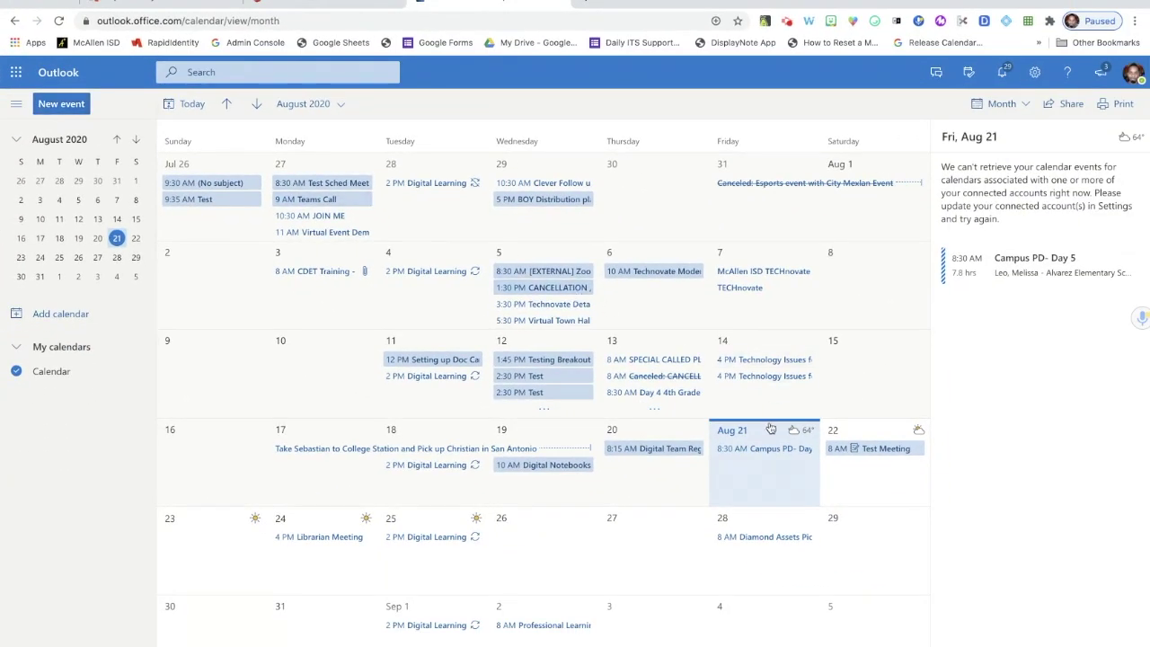
double_click(534, 540)
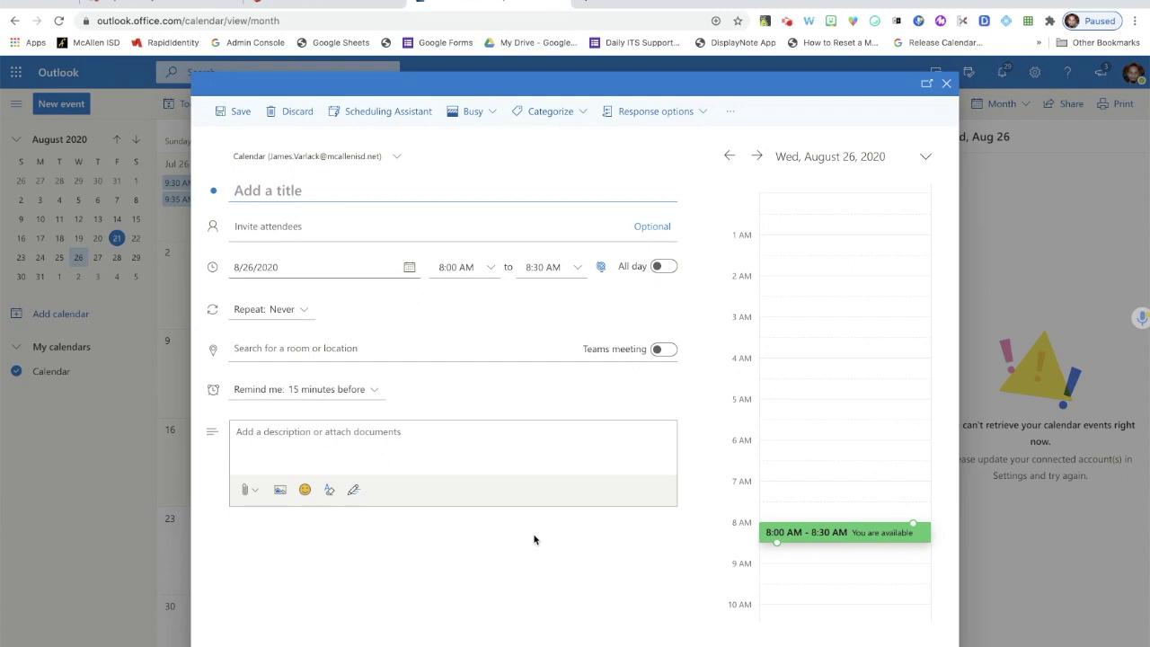
text(Test Meeting)
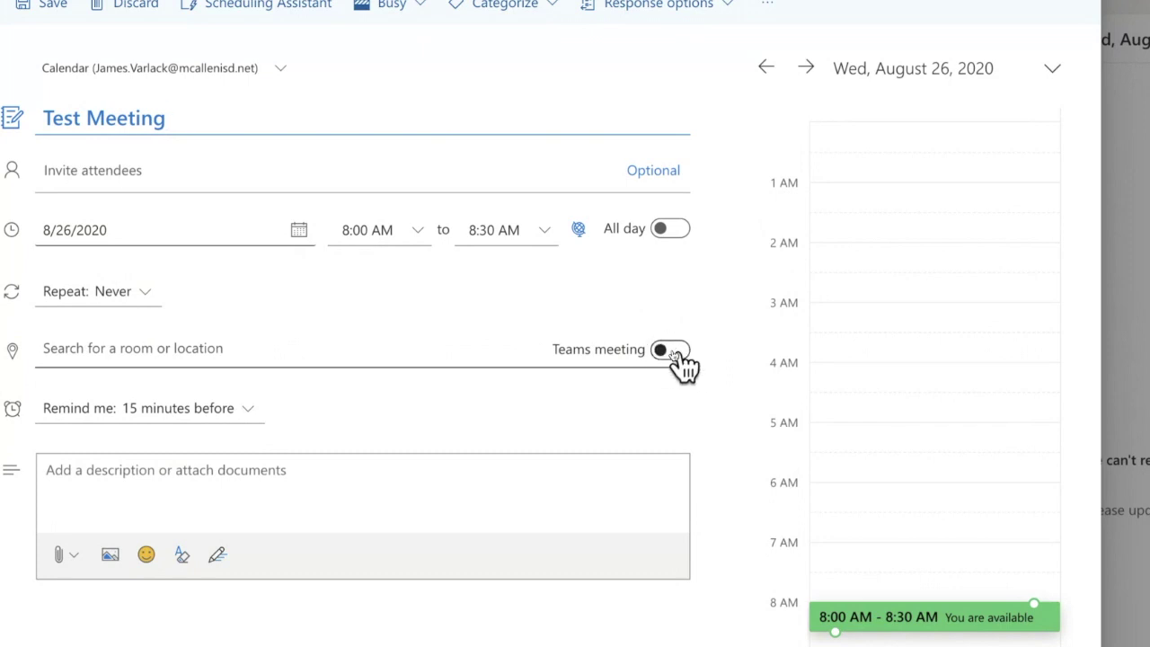
click(661, 352)
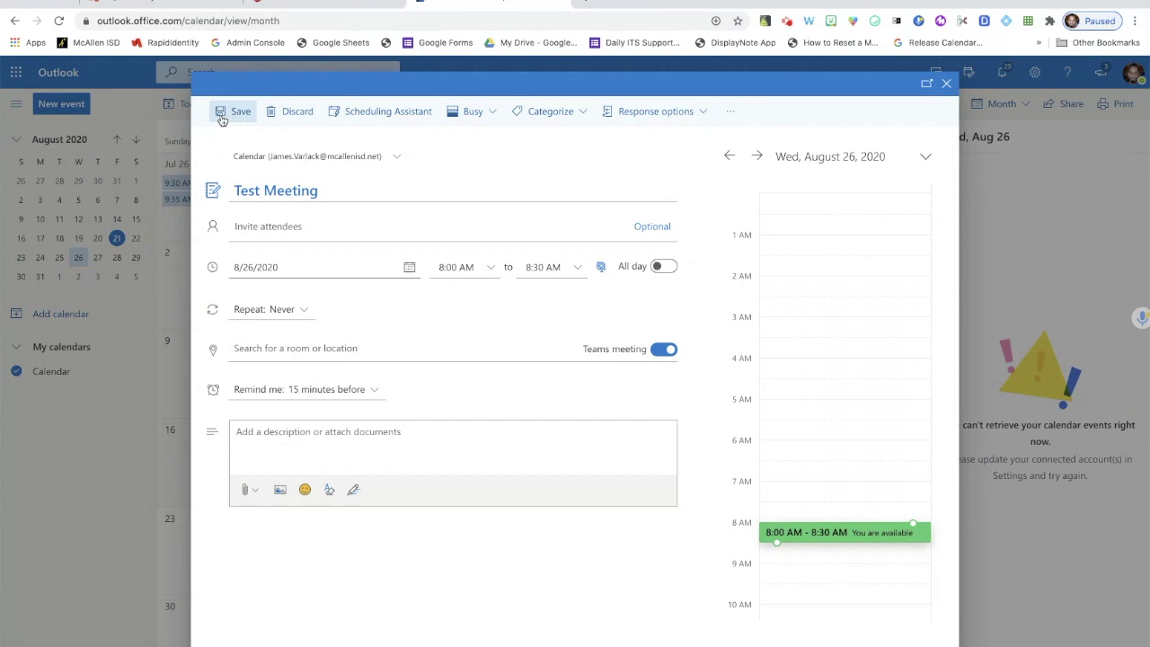
click(222, 117)
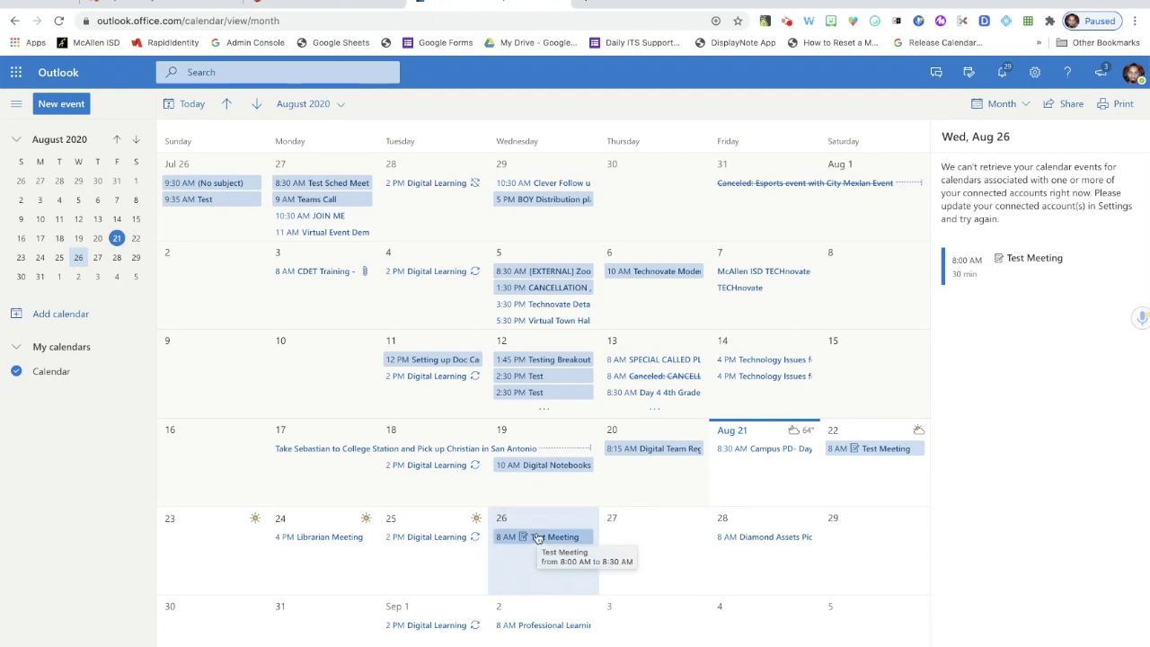
Open the August 26 Test Meeting event and copy the address of its Join Microsoft Teams Meeting link.
double_click(537, 538)
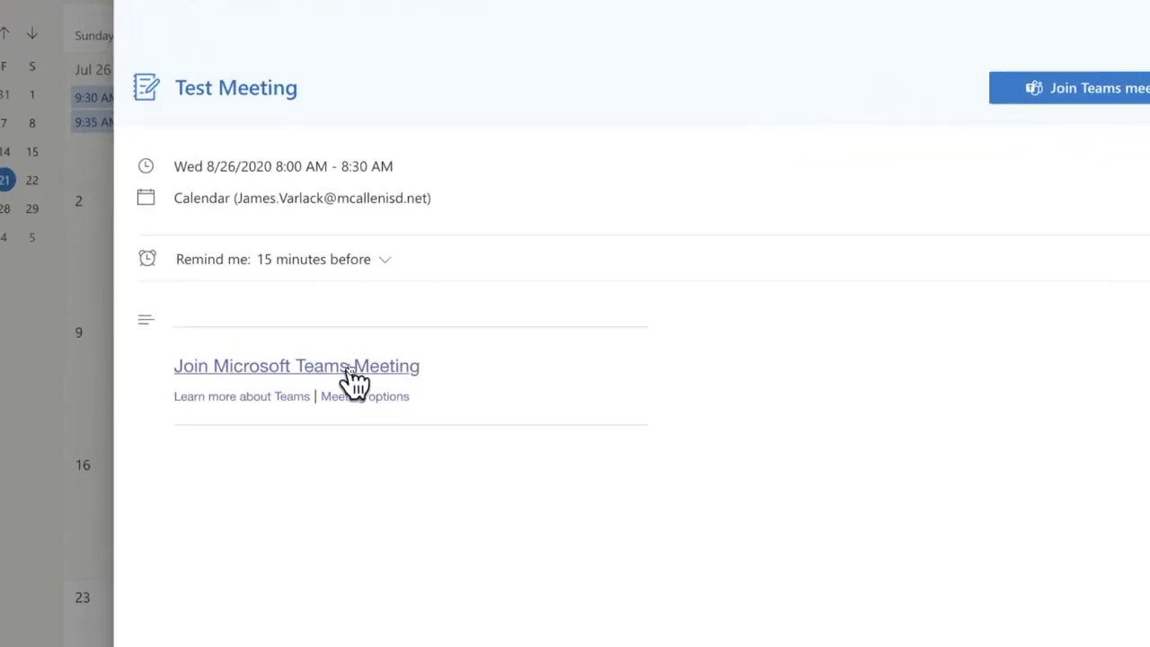
right_click(351, 366)
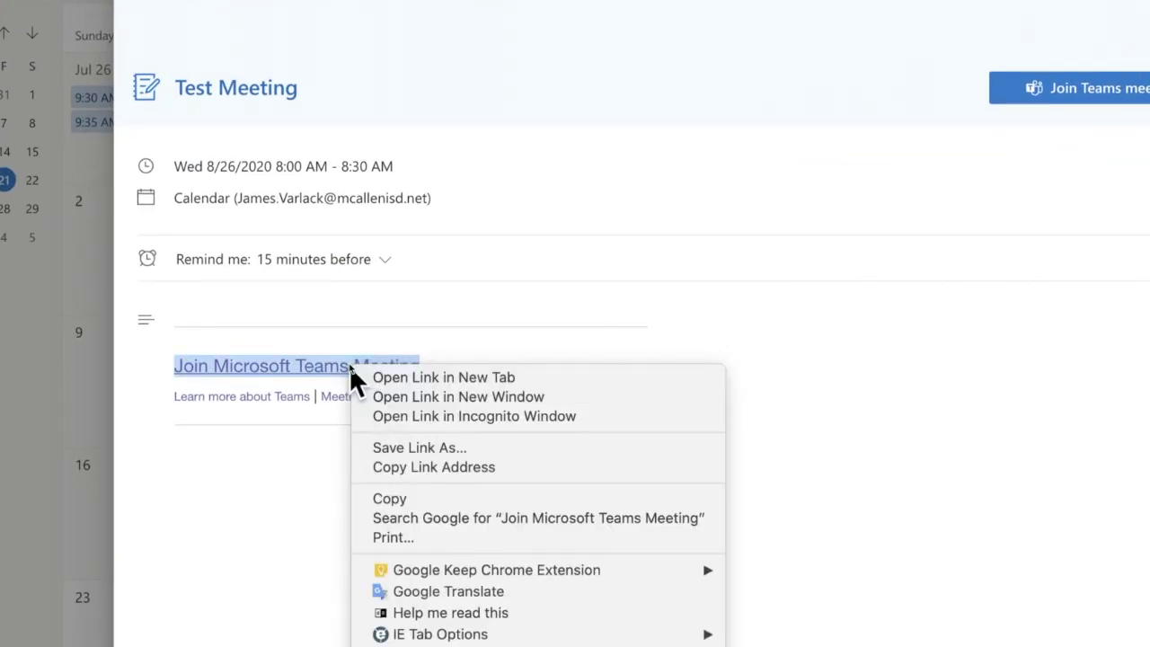
click(454, 467)
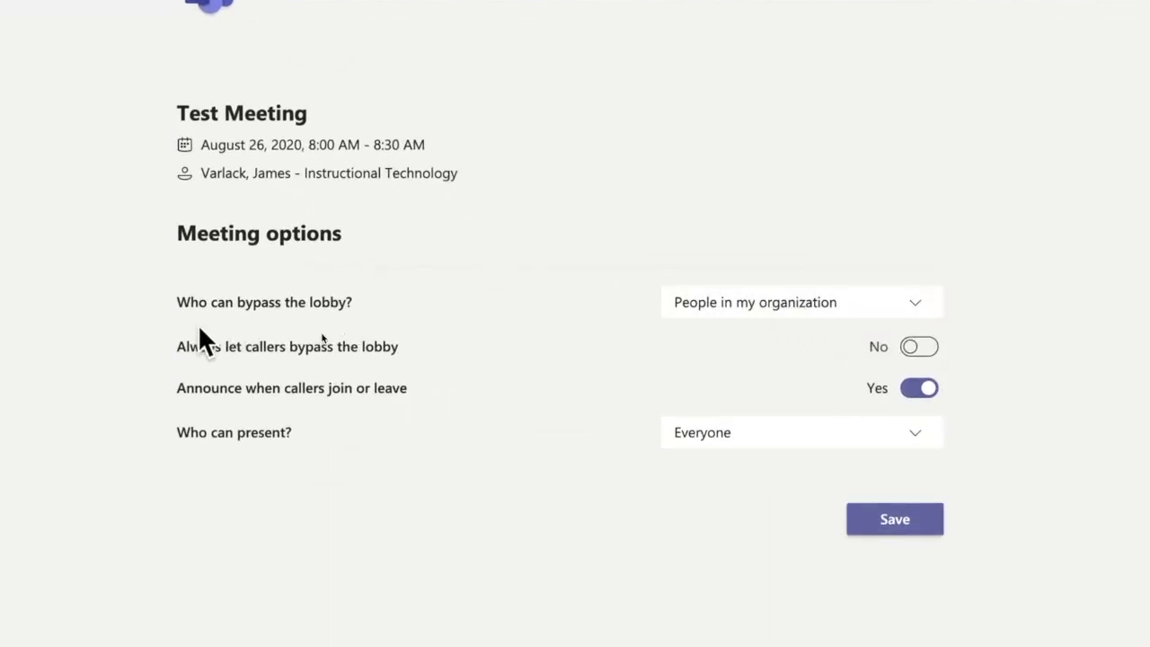
Set lobby bypass and presenting to Only me, turn off announcements when callers join or leave, and save the meeting options.
click(919, 313)
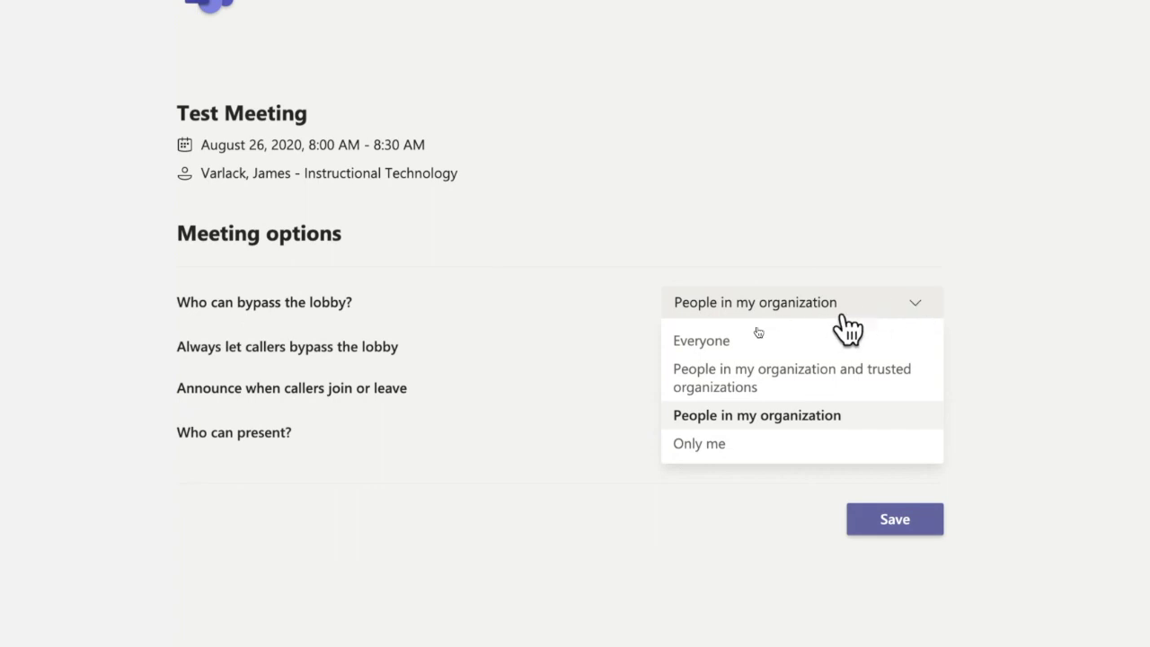
click(706, 444)
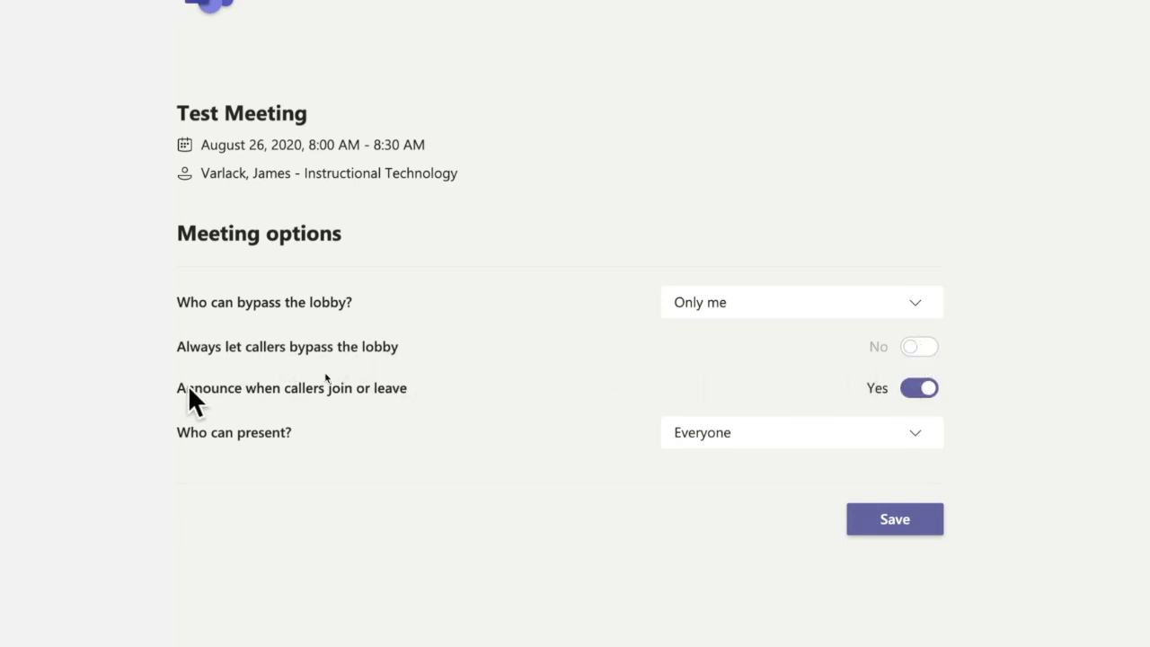
click(931, 387)
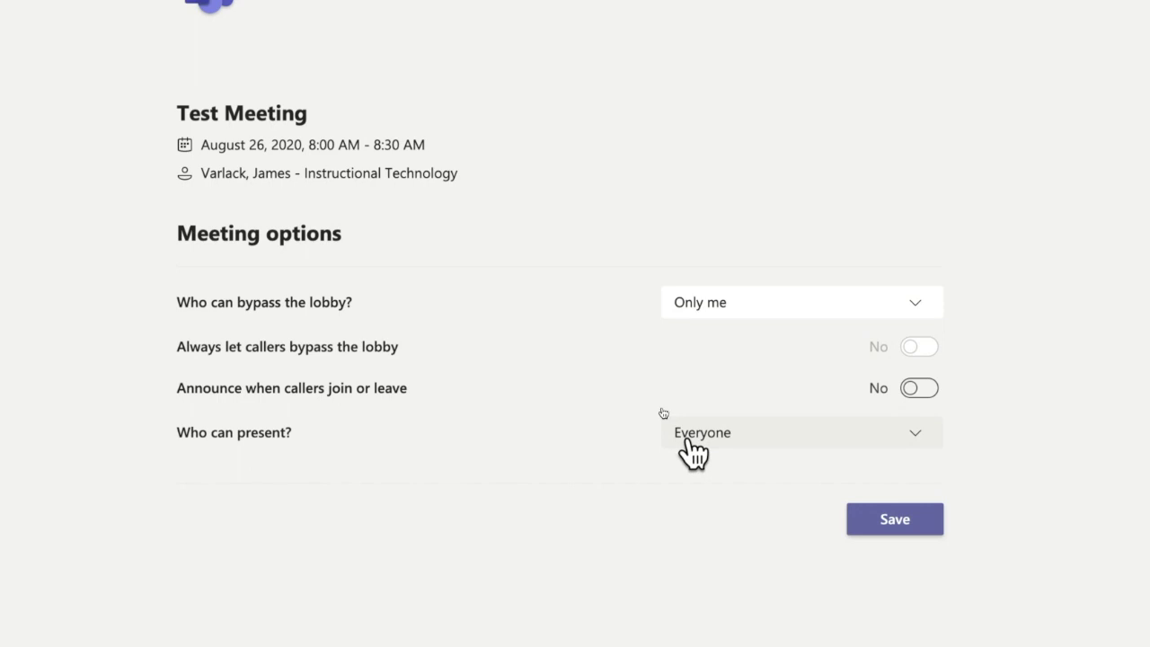
click(872, 438)
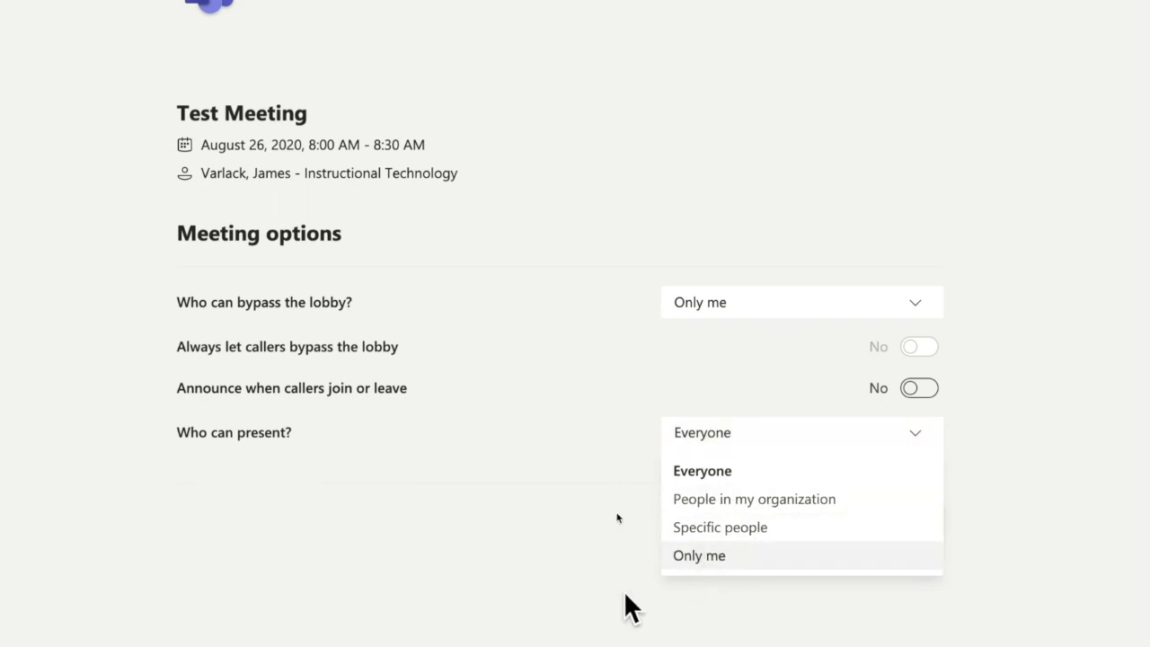
click(701, 556)
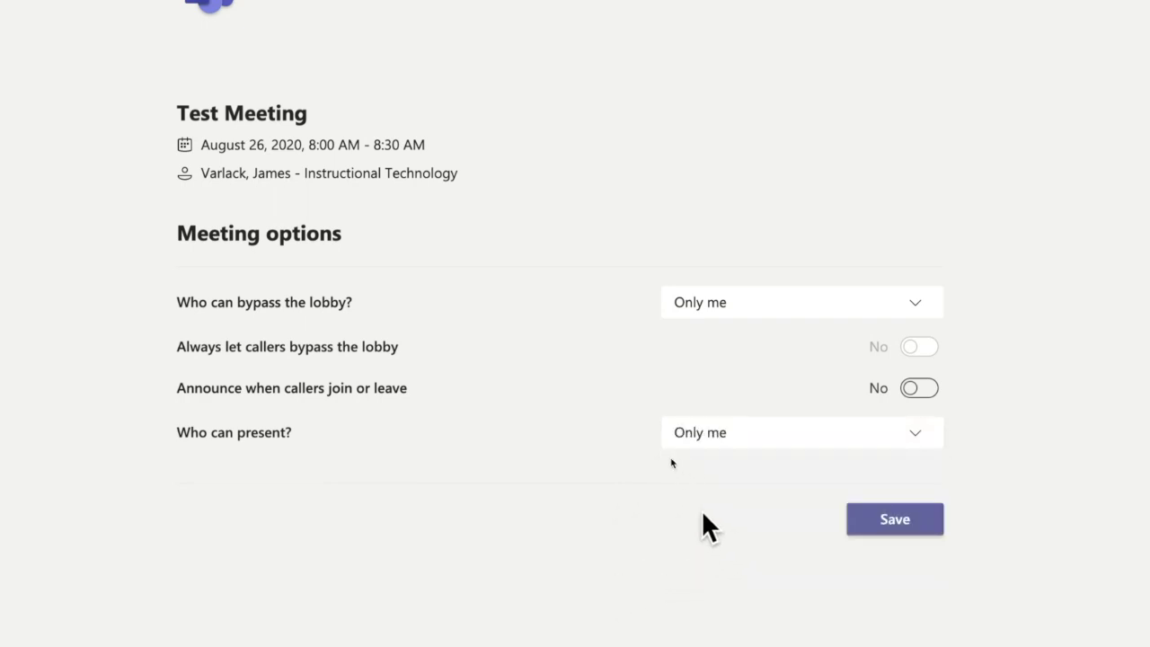
click(906, 512)
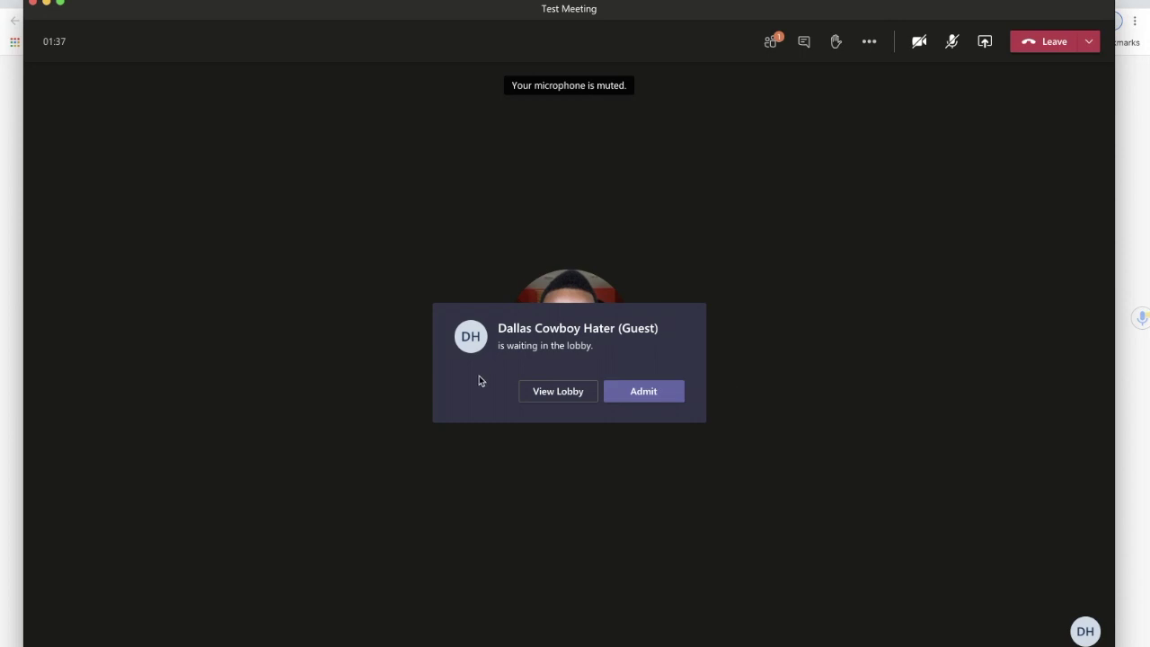
View the lobby for the waiting guest and copy the meeting's join information from the participants list.
click(551, 393)
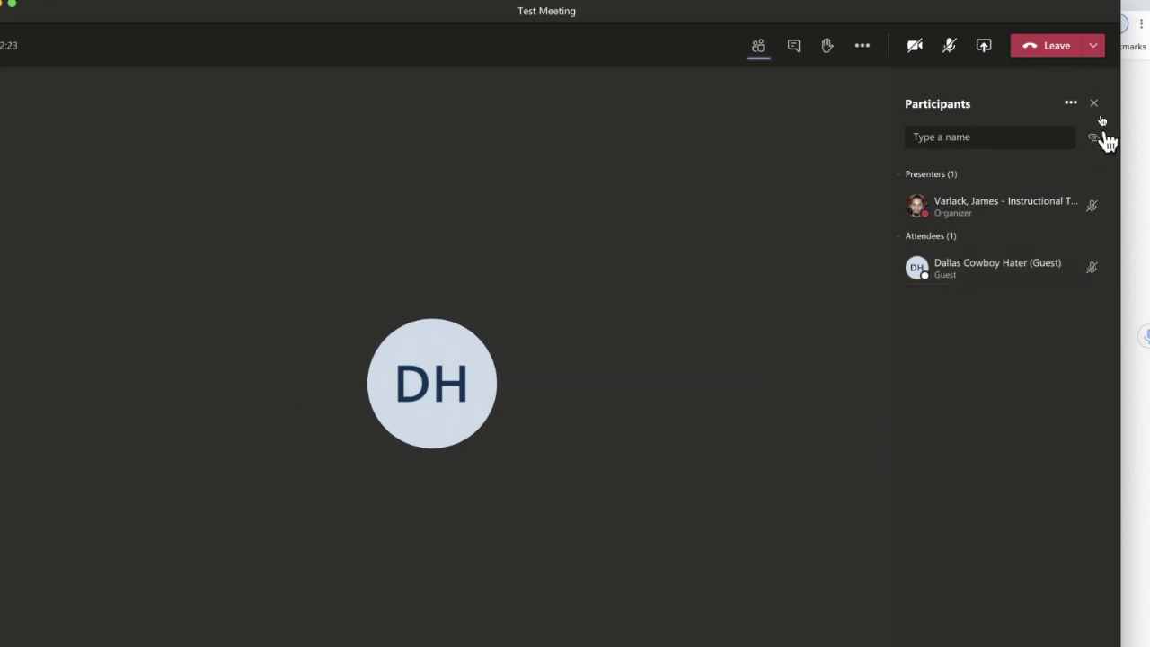
click(1069, 103)
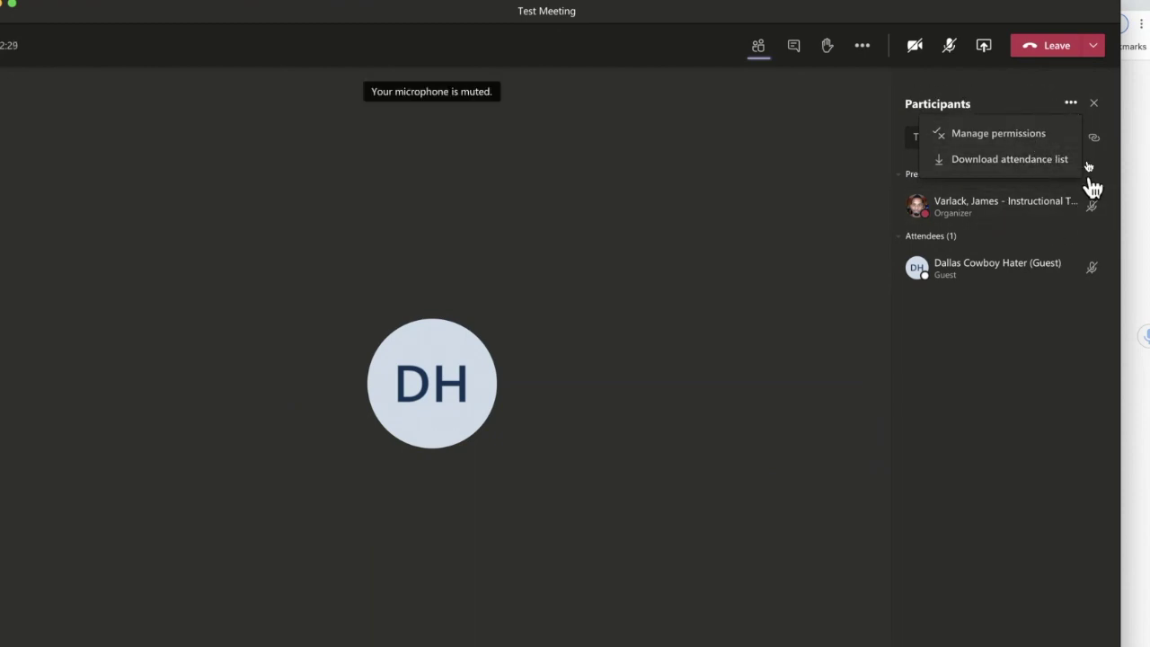
click(1094, 139)
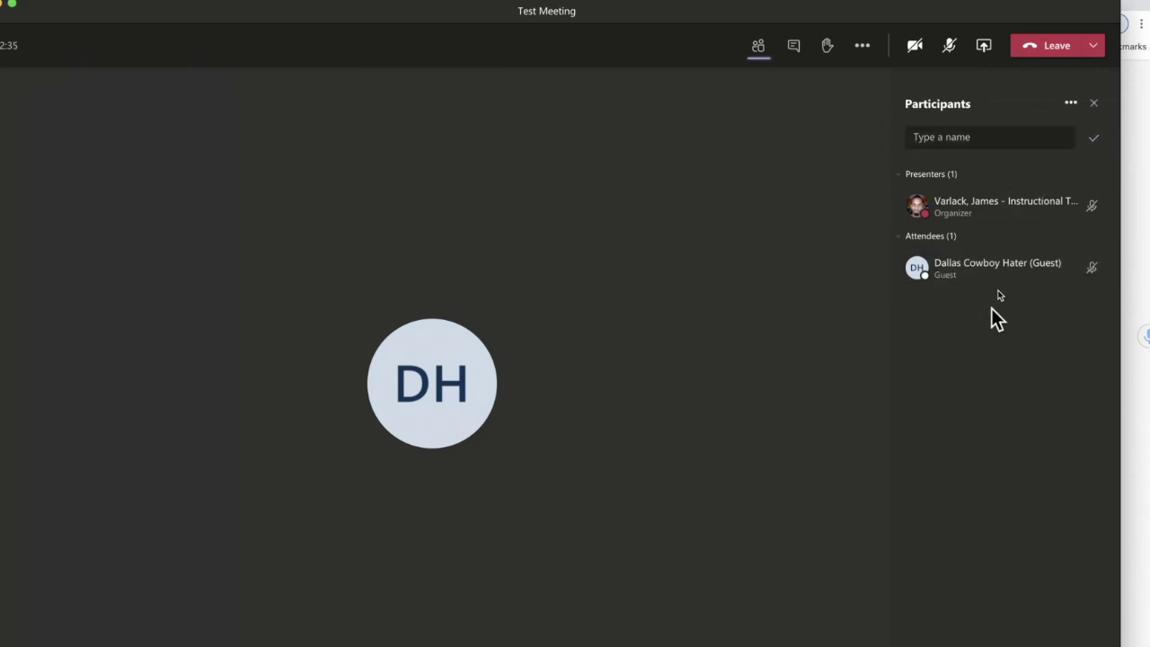
Examine the options available for the guest attendee, such as muting, pinning, making a presenter and removing the participant.
mouse_move(1083, 274)
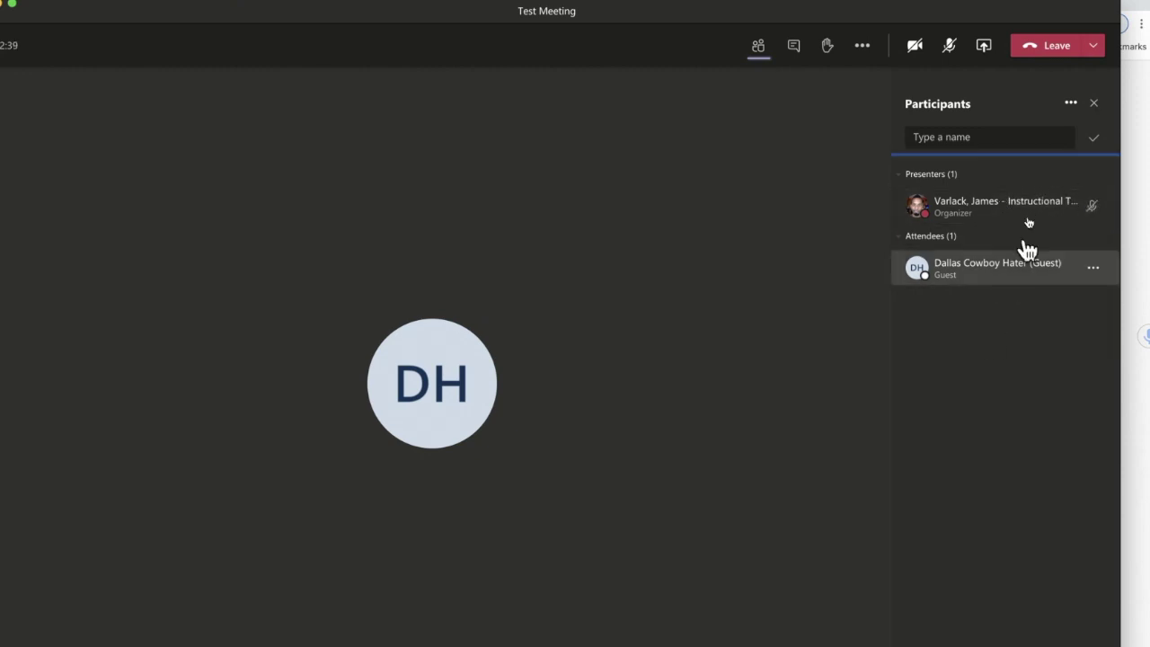
click(1095, 269)
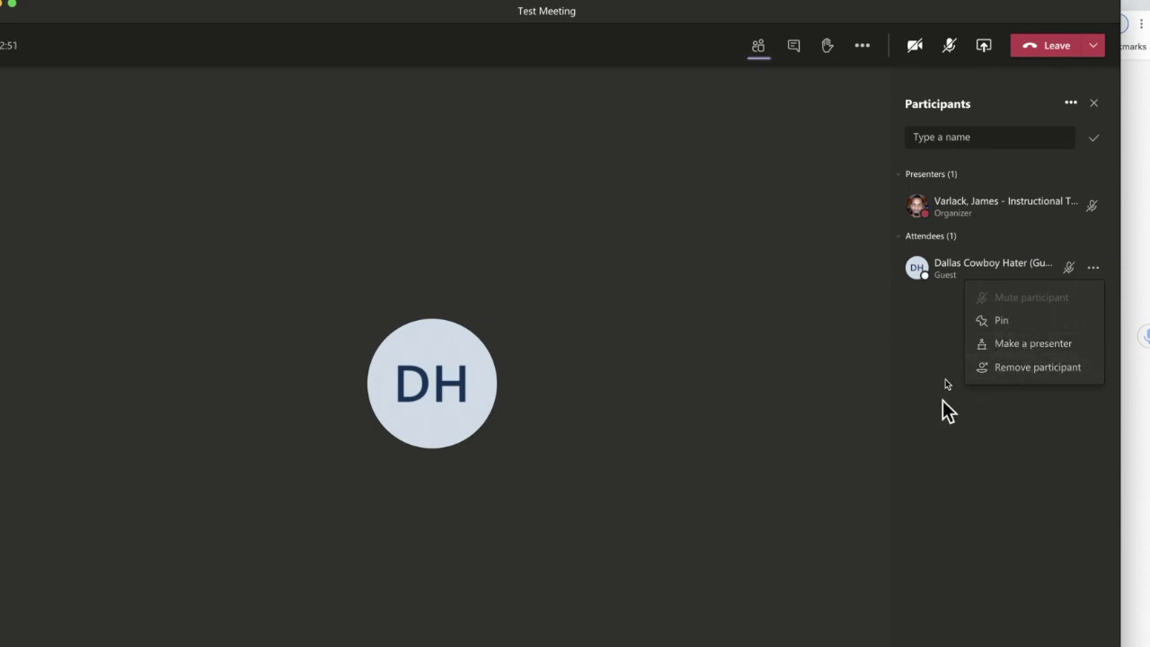
click(915, 338)
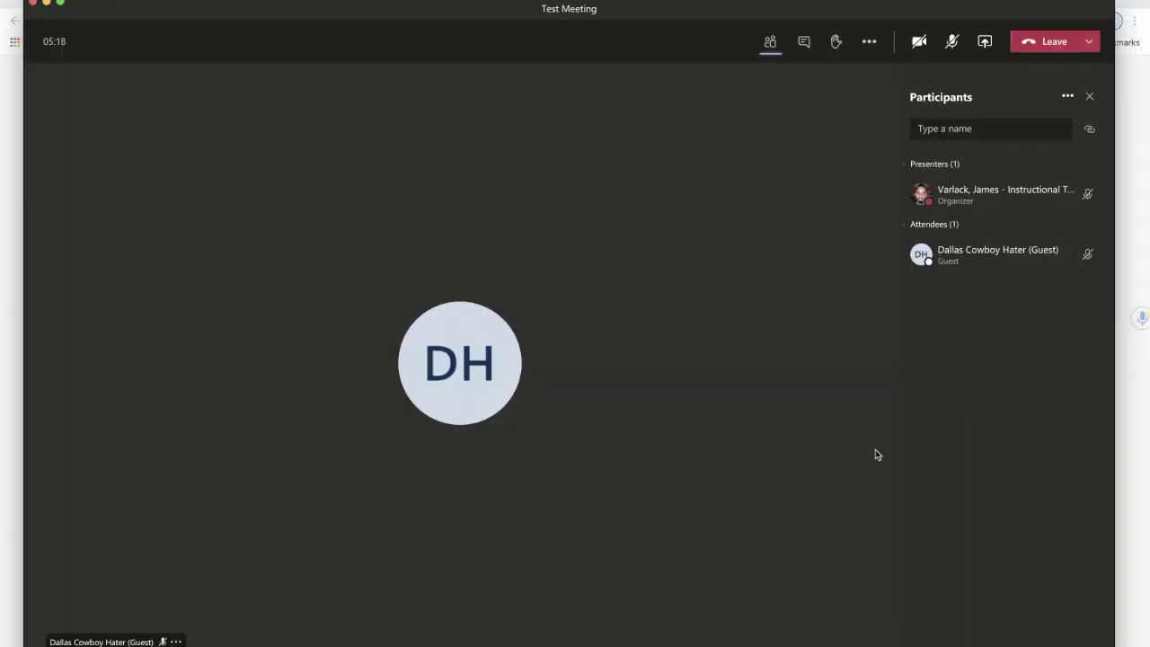
mouse_move(945, 268)
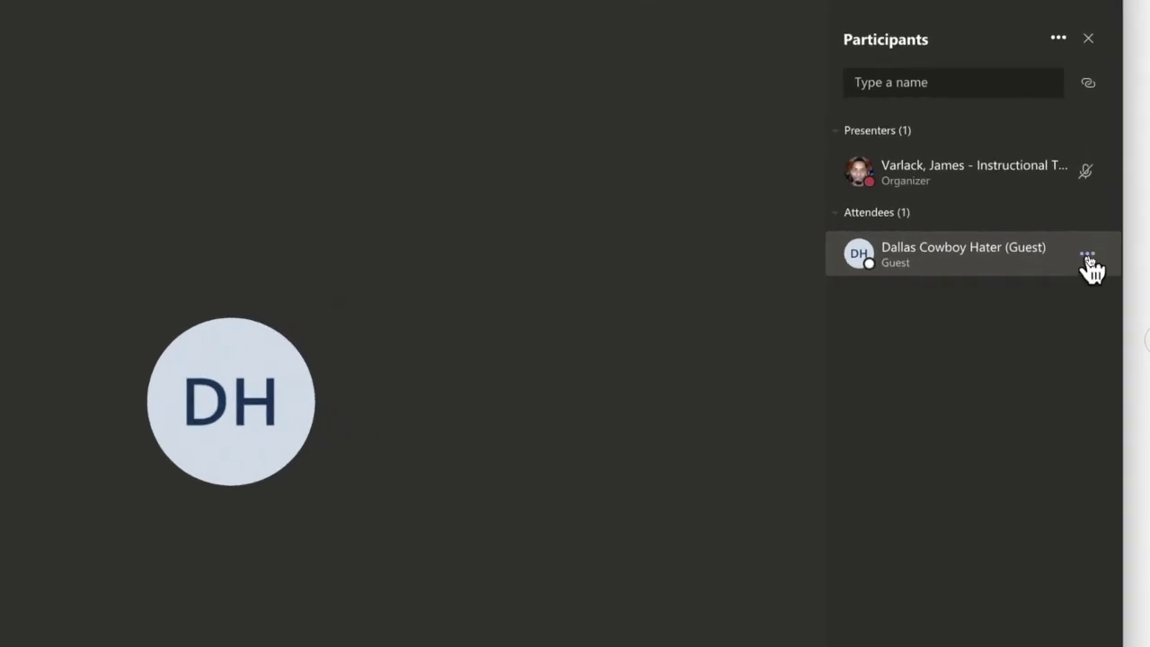
click(1089, 257)
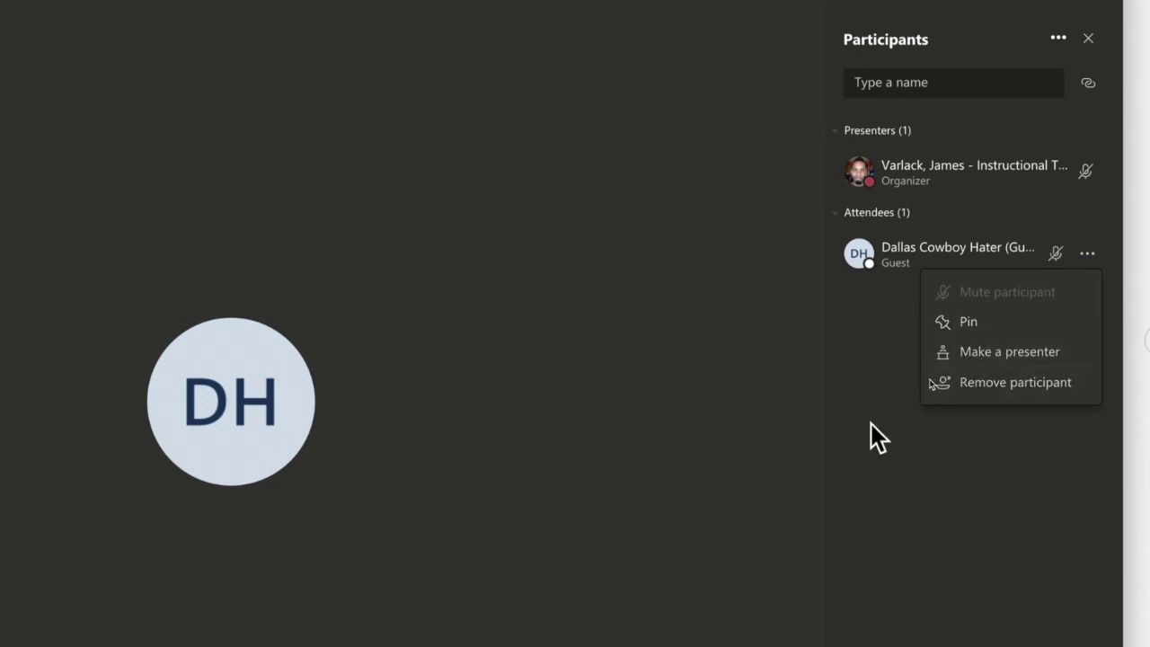
click(885, 379)
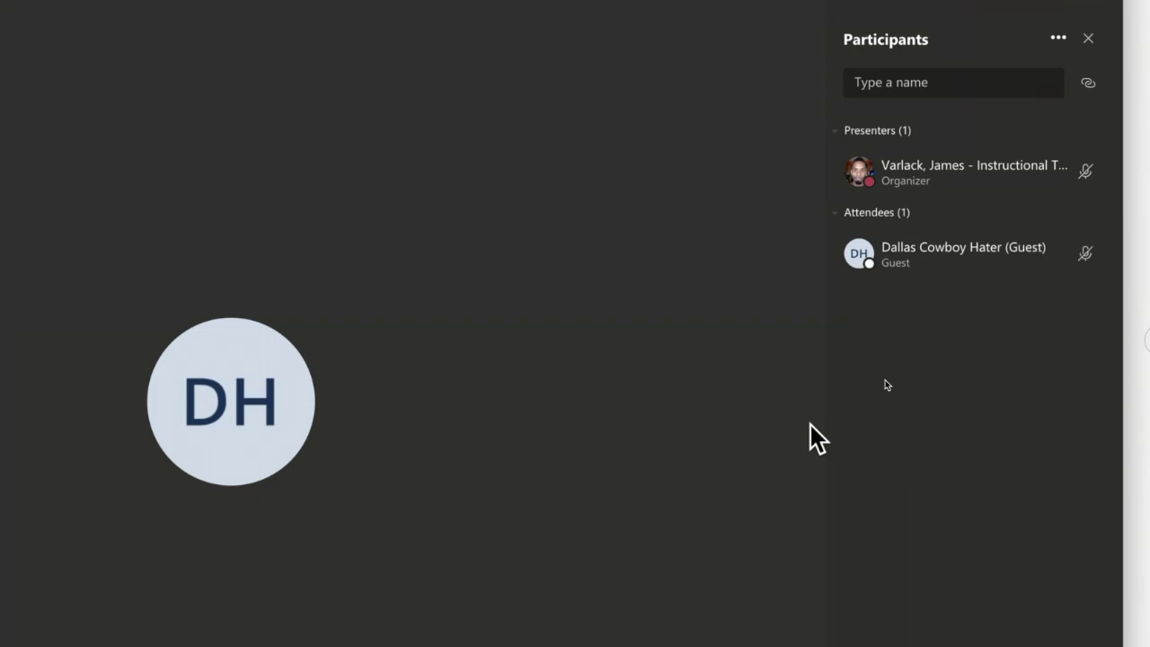
click(966, 87)
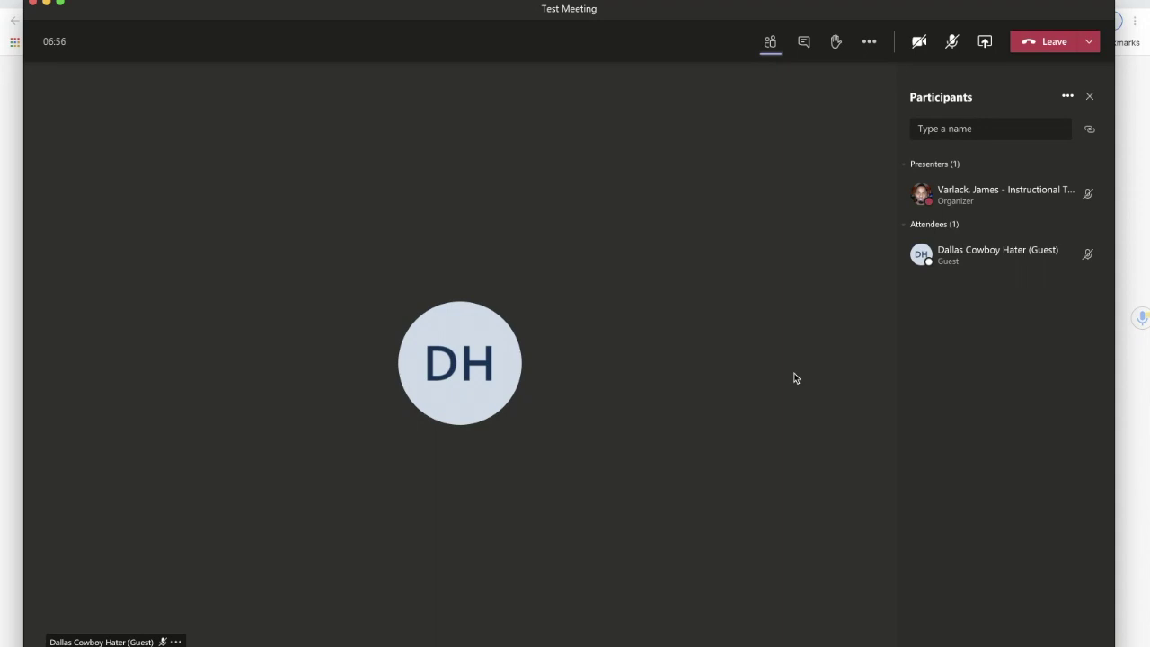
mouse_move(1089, 252)
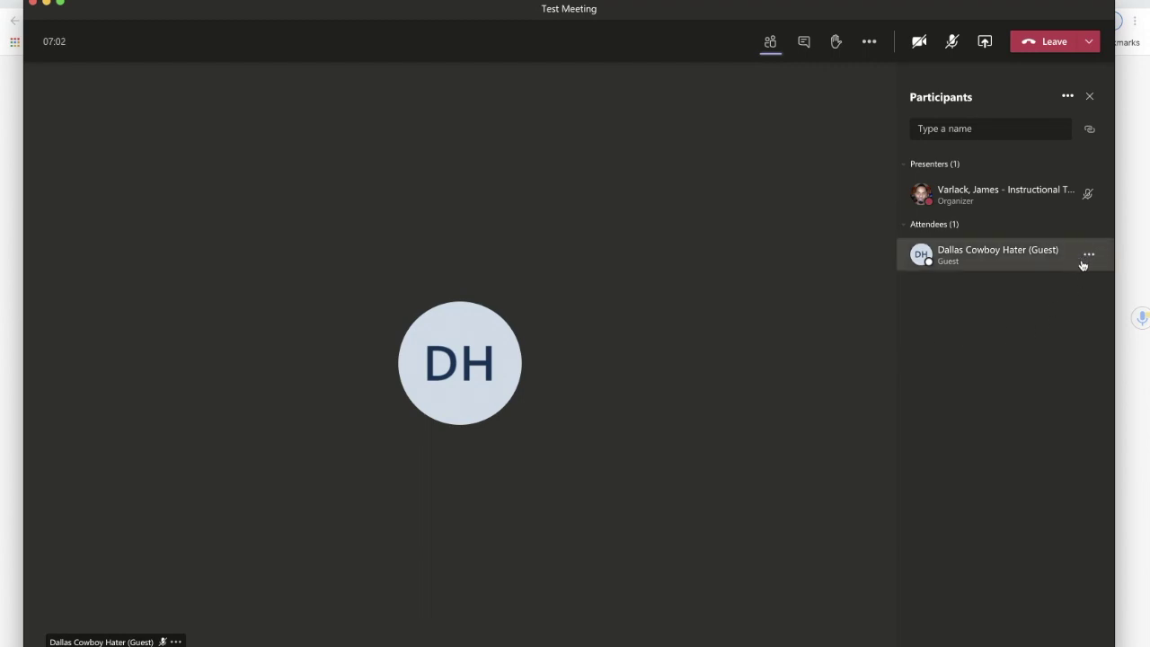
click(1091, 256)
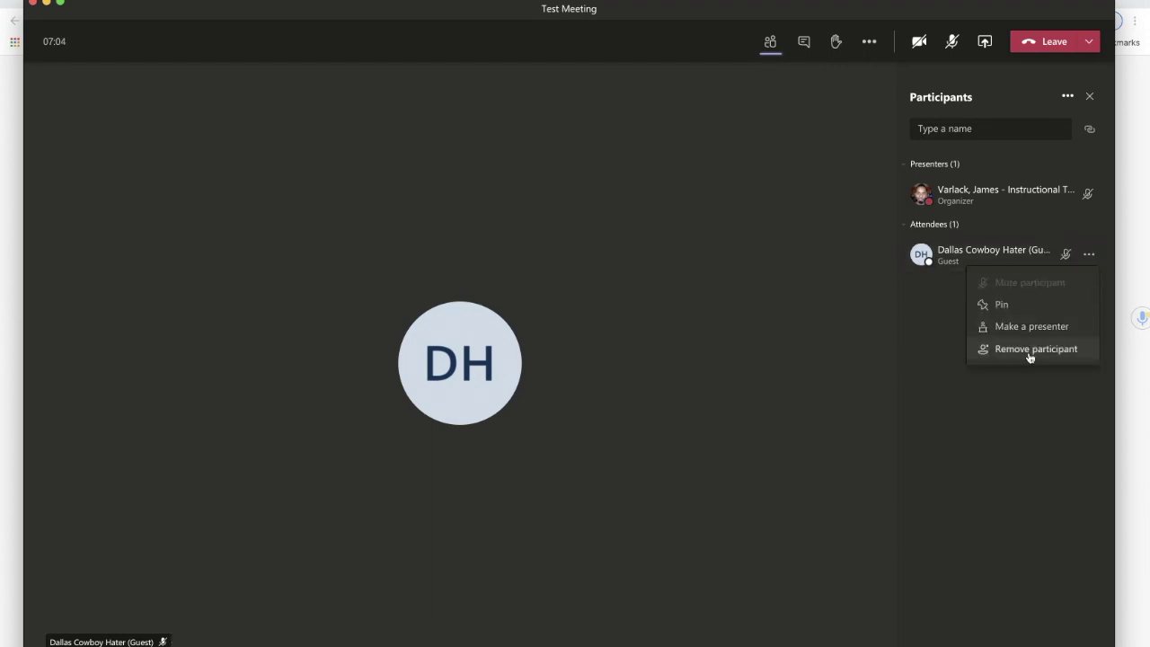
click(824, 382)
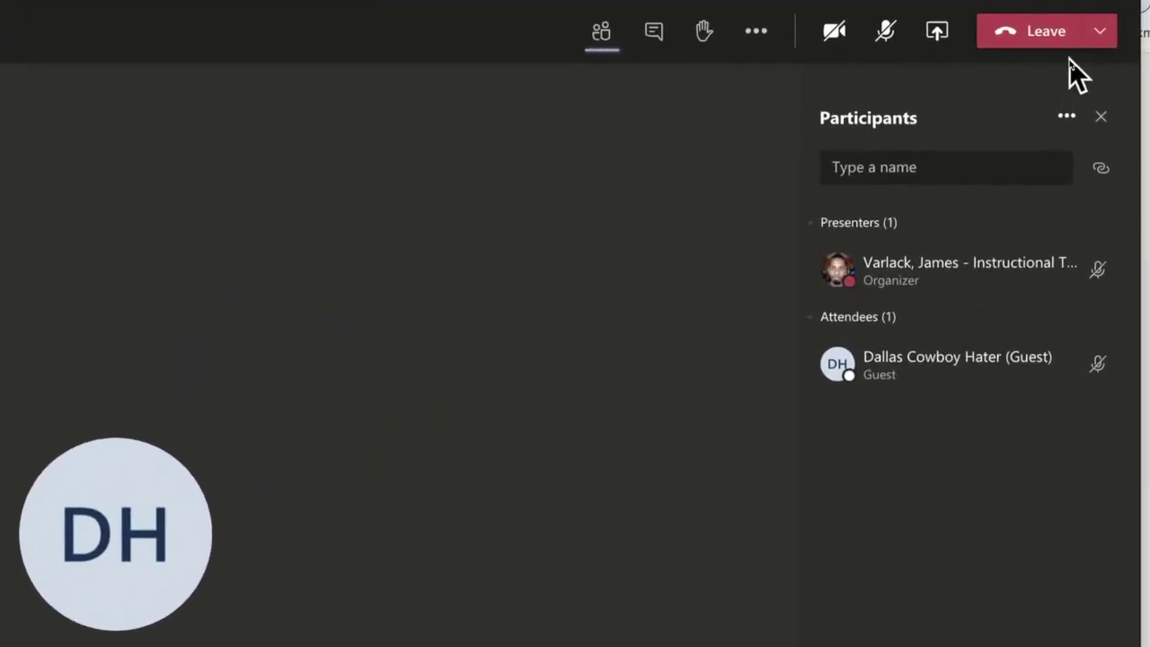
End the meeting for everyone instead of only leaving it.
click(1100, 30)
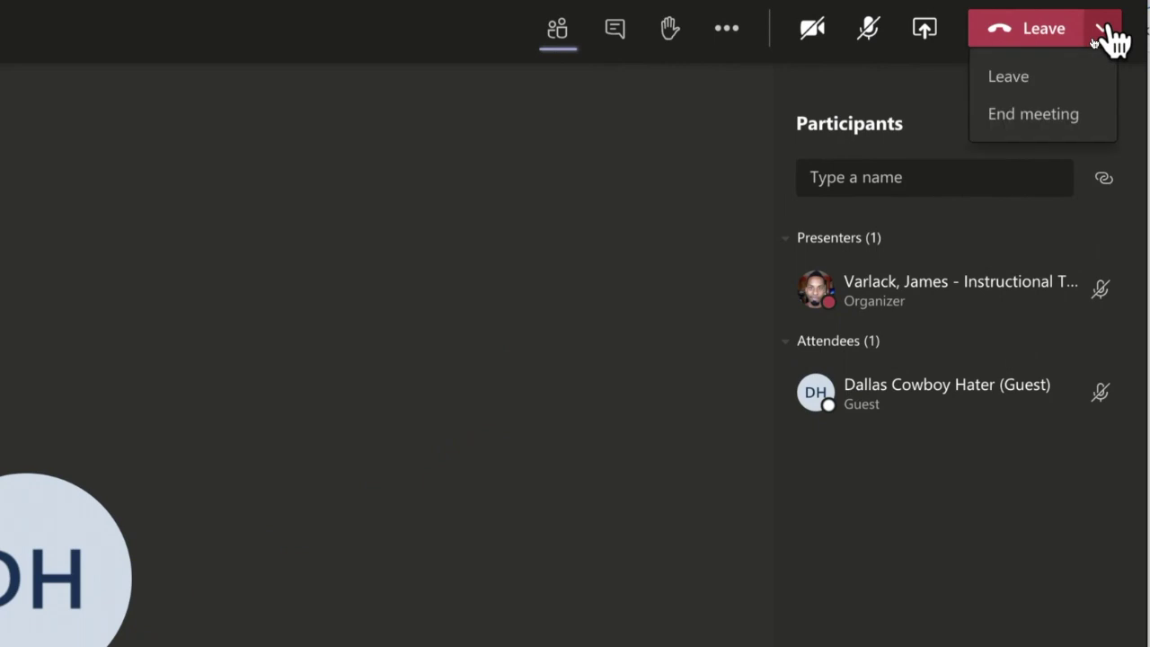
click(1020, 114)
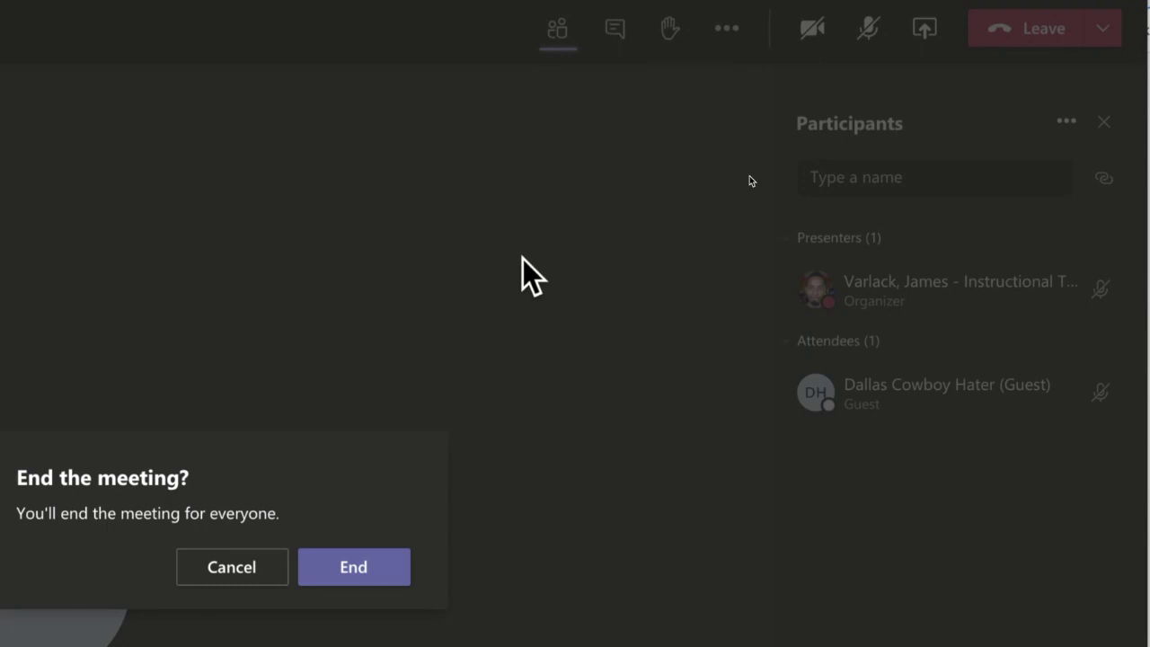